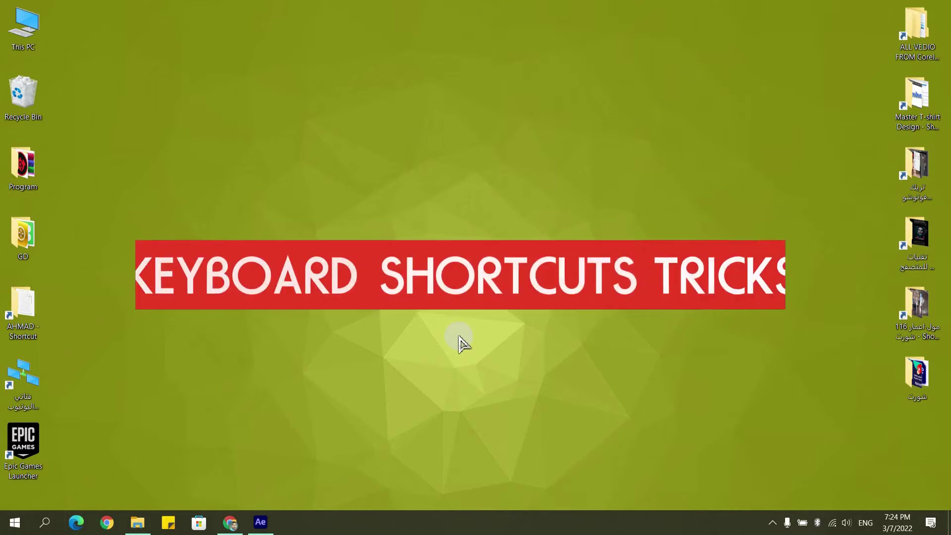
- Bring up Chrome with the YouTube VHS effect tutorial from the taskbar
{"action": "left_click", "coordinate": [229, 522]}
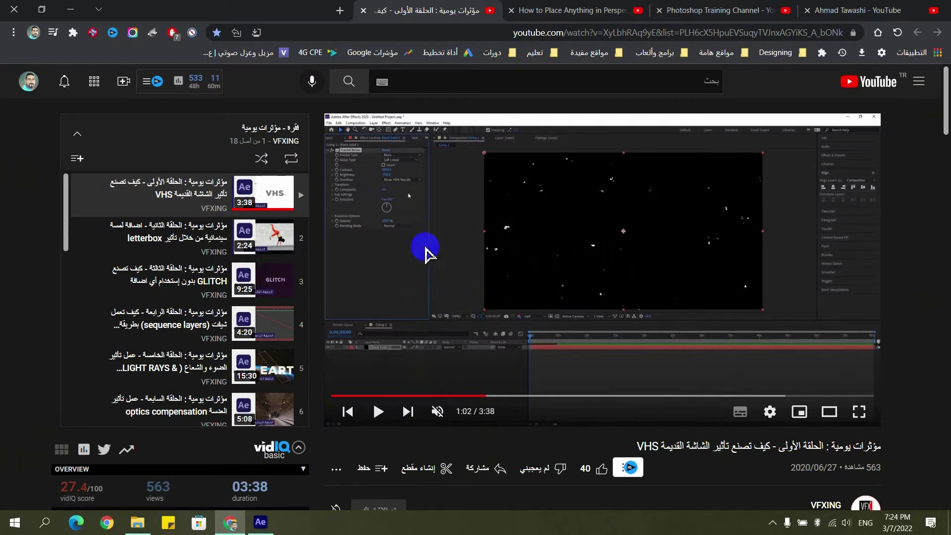
- Switch back and forth between After Effects and the YouTube browser window
{"action": "left_click", "coordinate": [260, 523]}
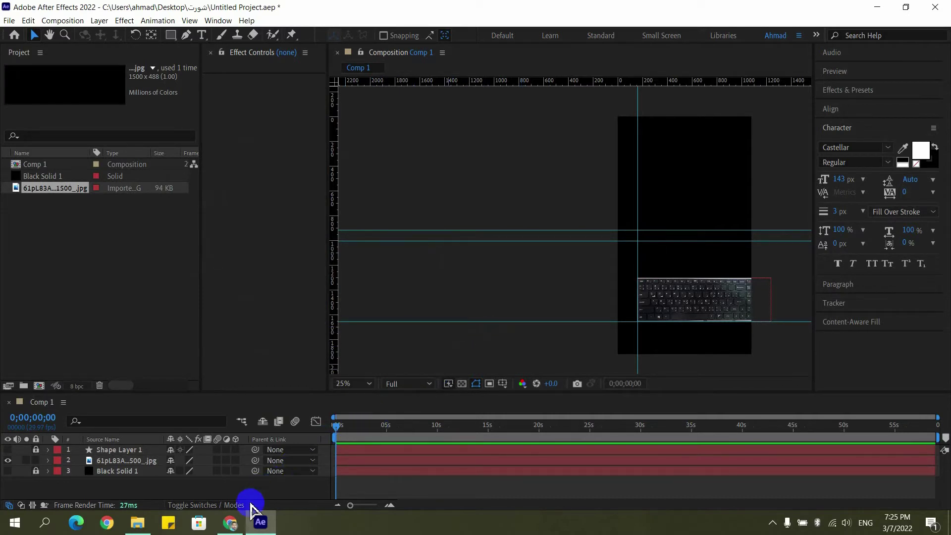
{"action": "left_click", "coordinate": [230, 523]}
{"action": "left_click", "coordinate": [261, 522]}
{"action": "left_click", "coordinate": [230, 522]}
{"action": "left_click", "coordinate": [229, 523]}
- Bring Chrome back and right-click the video twice for Chrome's native context menu
{"action": "left_click", "coordinate": [240, 528]}
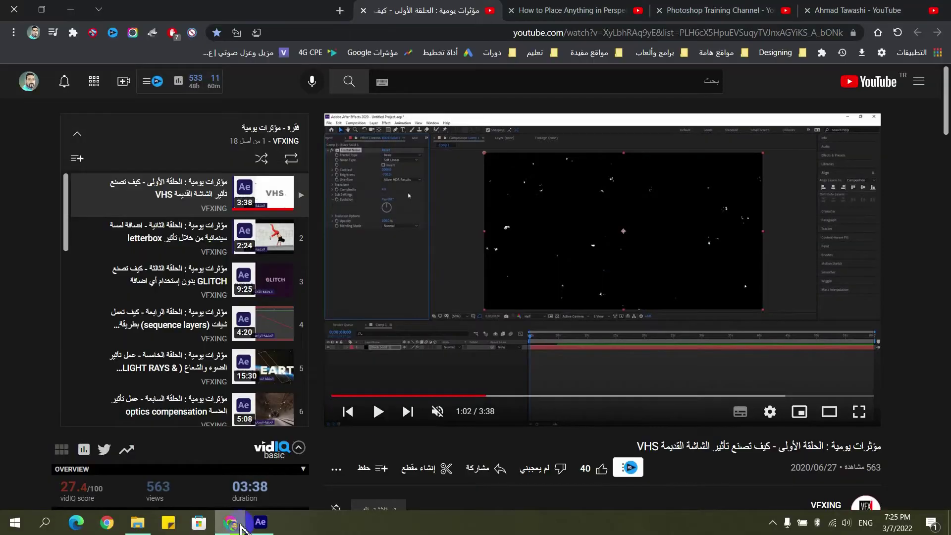
{"action": "right_click", "coordinate": [561, 291]}
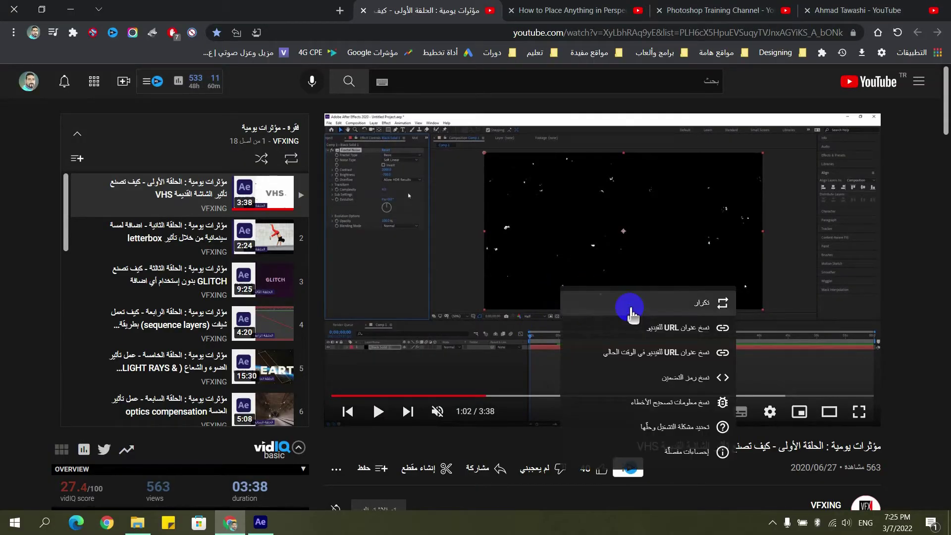
{"action": "right_click", "coordinate": [557, 262]}
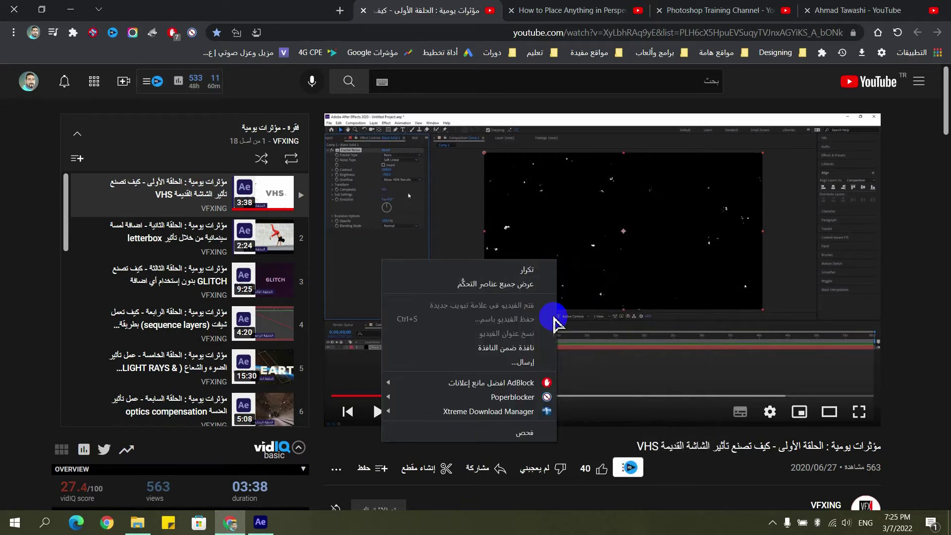
- Play the VHS tutorial in a picture-in-picture window and start repositioning it
{"action": "left_click", "coordinate": [461, 350]}
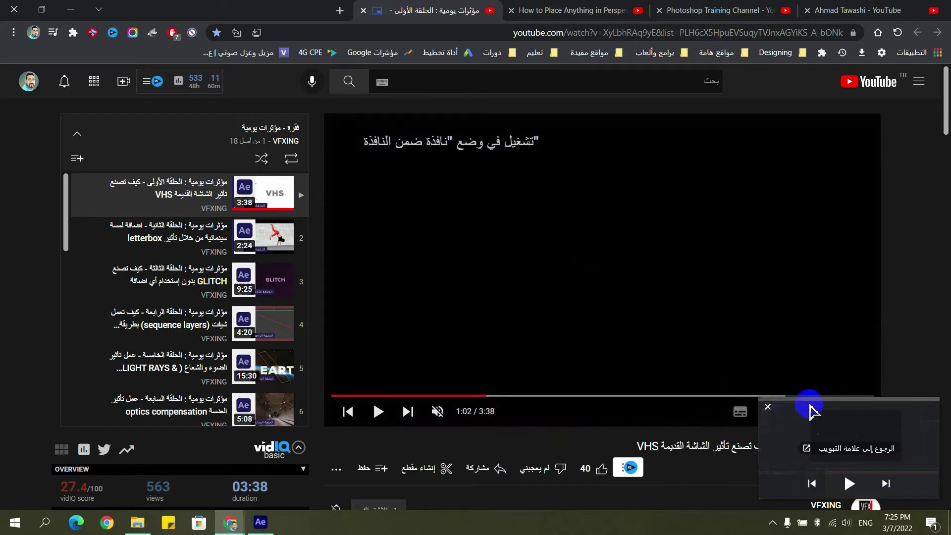
{"action": "left_click_drag", "start_coordinate": [826, 407], "coordinate": [751, 280]}
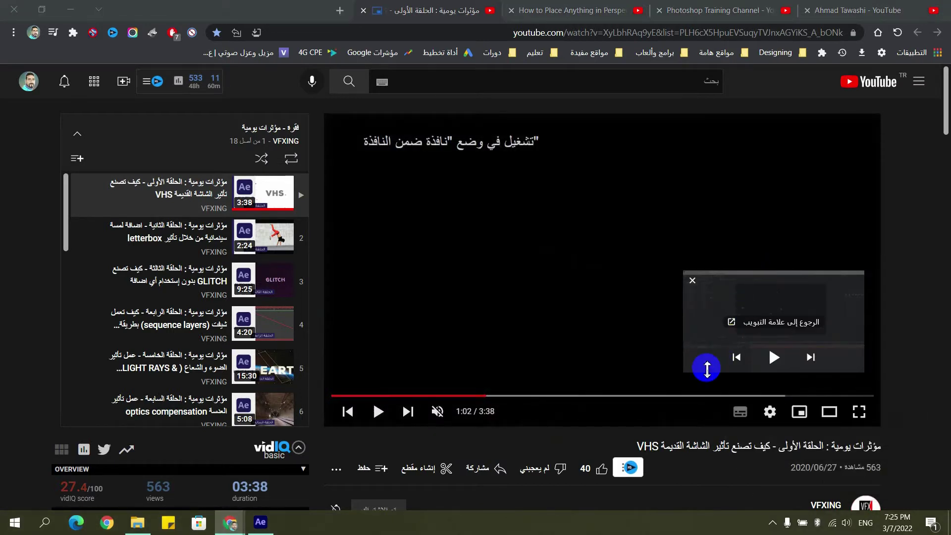
{"action": "left_click_drag", "start_coordinate": [702, 370], "coordinate": [700, 462]}
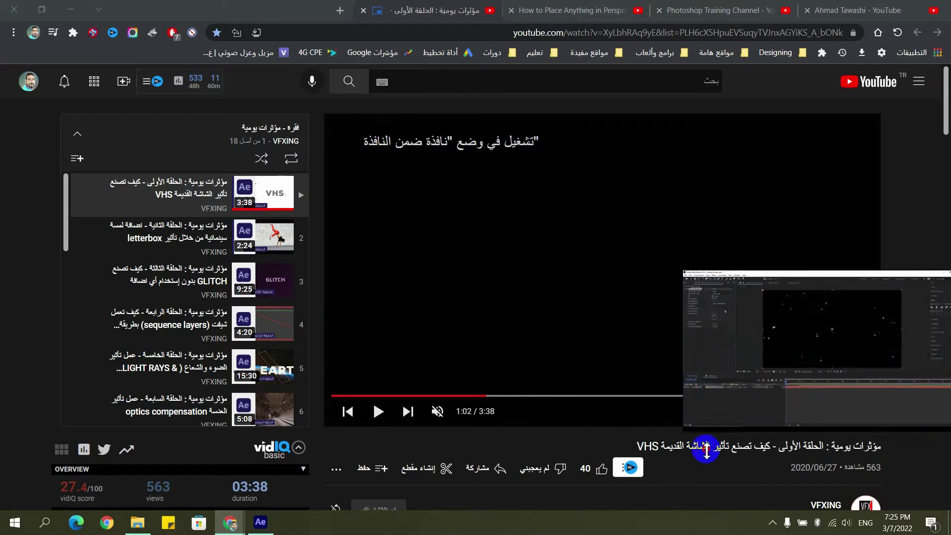
- Enlarge the floating video over the player, then minimize Chrome to reveal After Effects
{"action": "left_click_drag", "start_coordinate": [738, 308], "coordinate": [166, 84]}
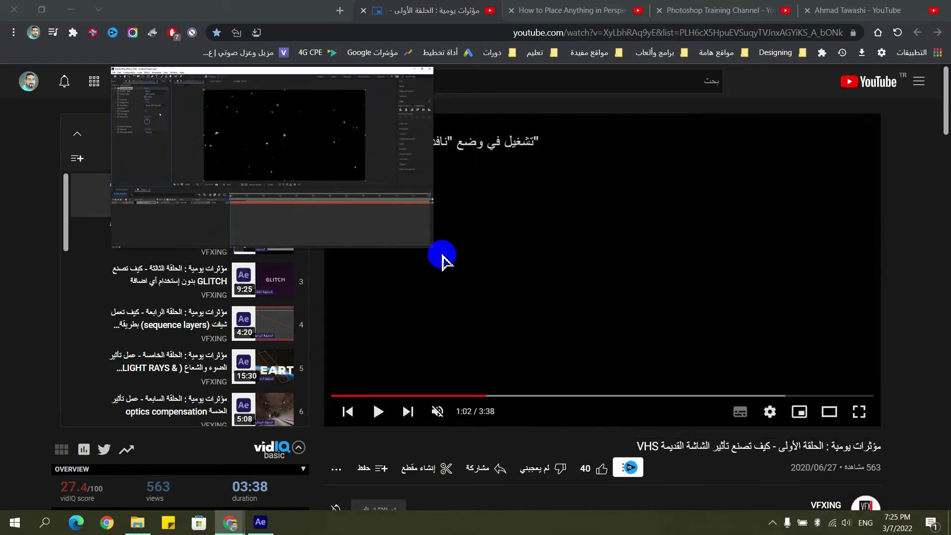
{"action": "left_click_drag", "start_coordinate": [432, 248], "coordinate": [760, 422]}
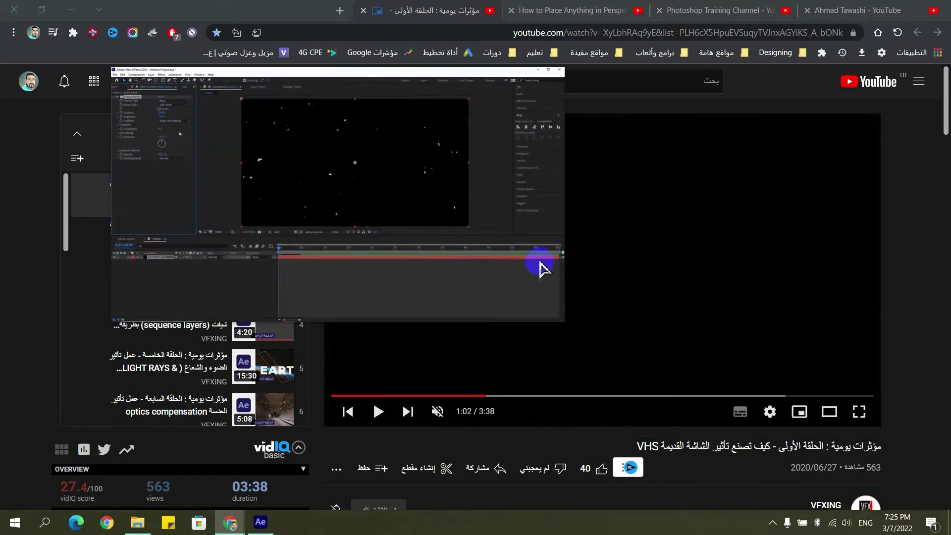
{"action": "left_click_drag", "start_coordinate": [325, 79], "coordinate": [659, 223]}
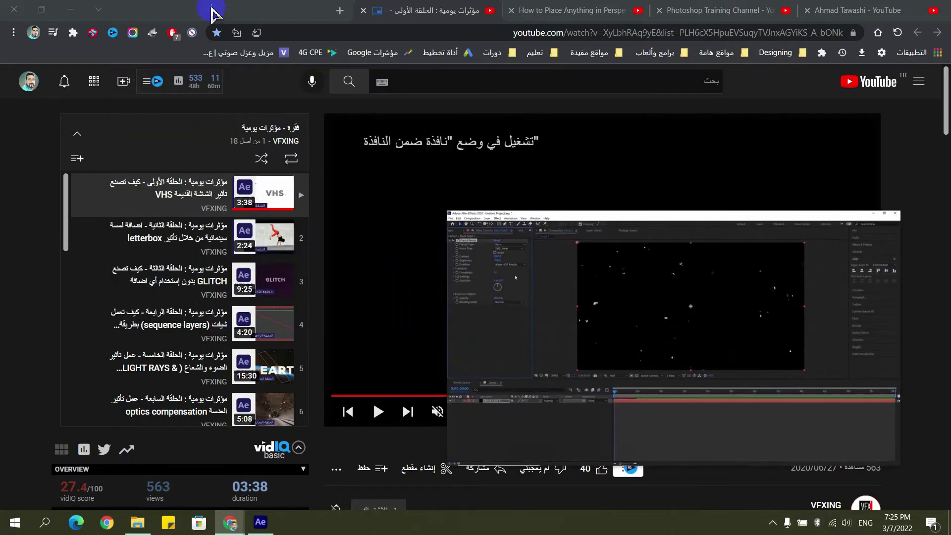
{"action": "left_click", "coordinate": [70, 8]}
{"action": "mouse_move", "coordinate": [673, 337]}
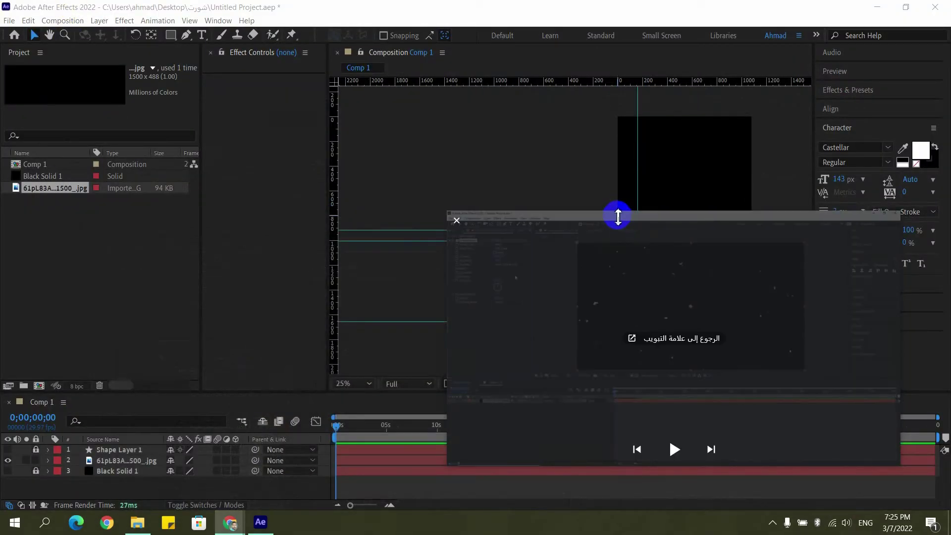
- Move the floating video over the Project panel, scrub the Comp 1 timeline, and send it back to its tab
{"action": "left_click_drag", "start_coordinate": [592, 227], "coordinate": [253, 135]}
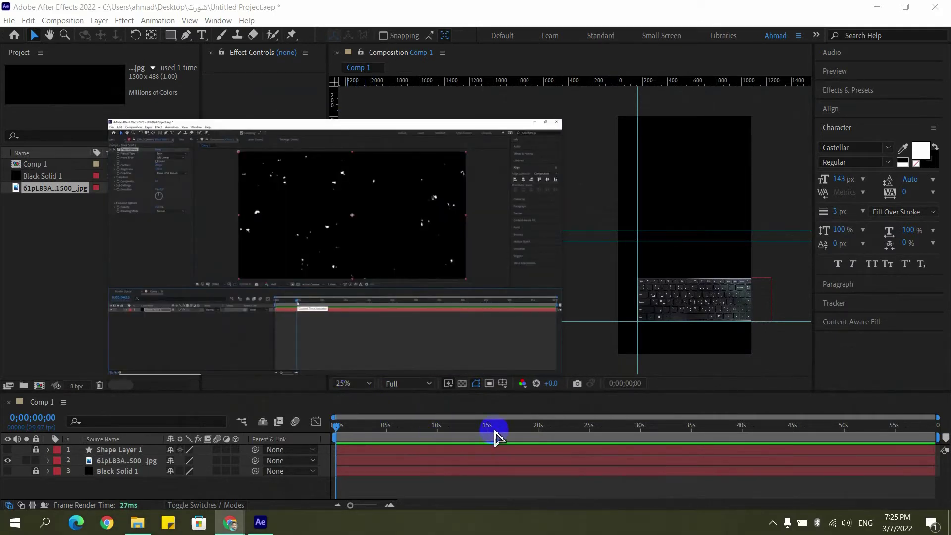
{"action": "mouse_move", "coordinate": [338, 434]}
{"action": "left_mouse_down"}
{"action": "mouse_move", "coordinate": [817, 433]}
{"action": "mouse_move", "coordinate": [467, 434]}
{"action": "mouse_move", "coordinate": [768, 435]}
{"action": "mouse_move", "coordinate": [531, 436]}
{"action": "mouse_move", "coordinate": [632, 436]}
{"action": "left_mouse_up"}
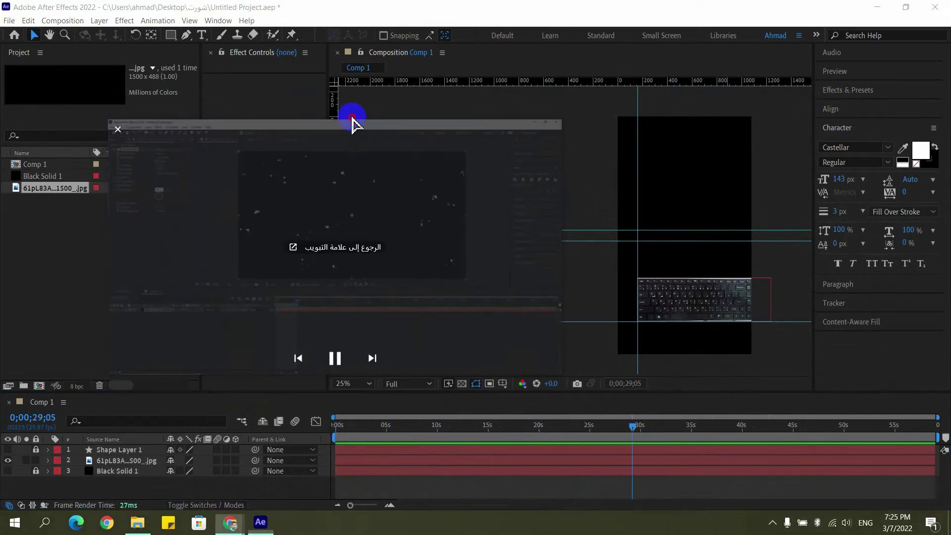
{"action": "left_click_drag", "start_coordinate": [364, 131], "coordinate": [299, 91]}
{"action": "left_click", "coordinate": [508, 426]}
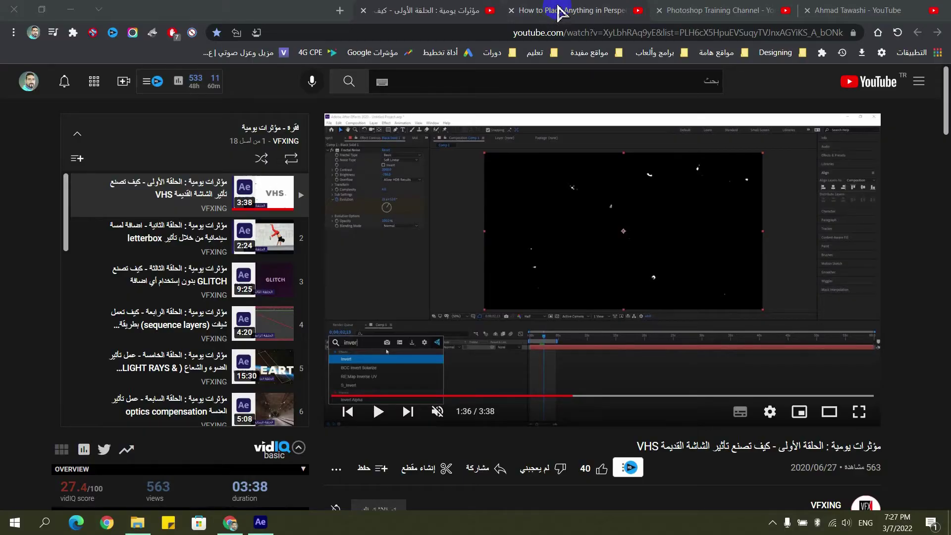
- Switch to the Photoshop perspective tutorial tab and open, then dismiss, the player's context menu
{"action": "left_click", "coordinate": [558, 7]}
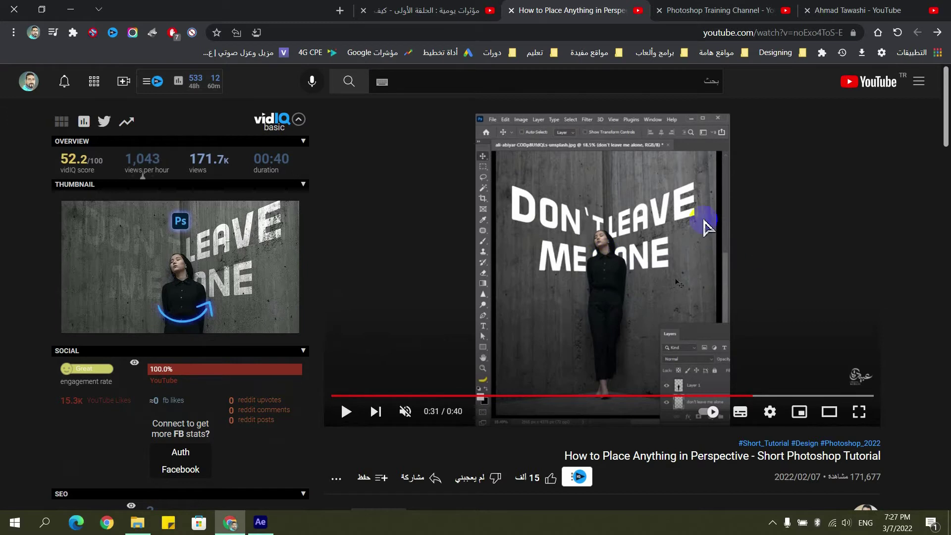
{"action": "right_click", "coordinate": [735, 316]}
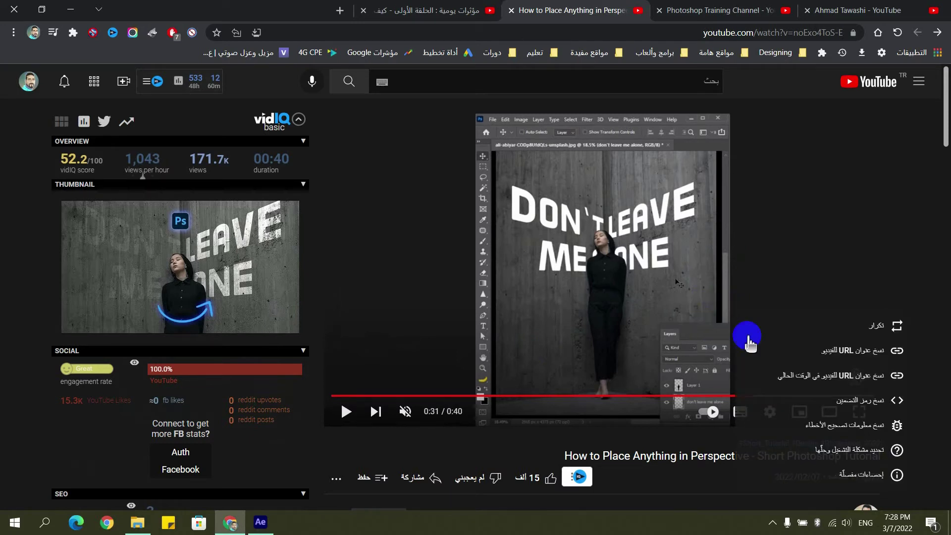
{"action": "left_click", "coordinate": [745, 419]}
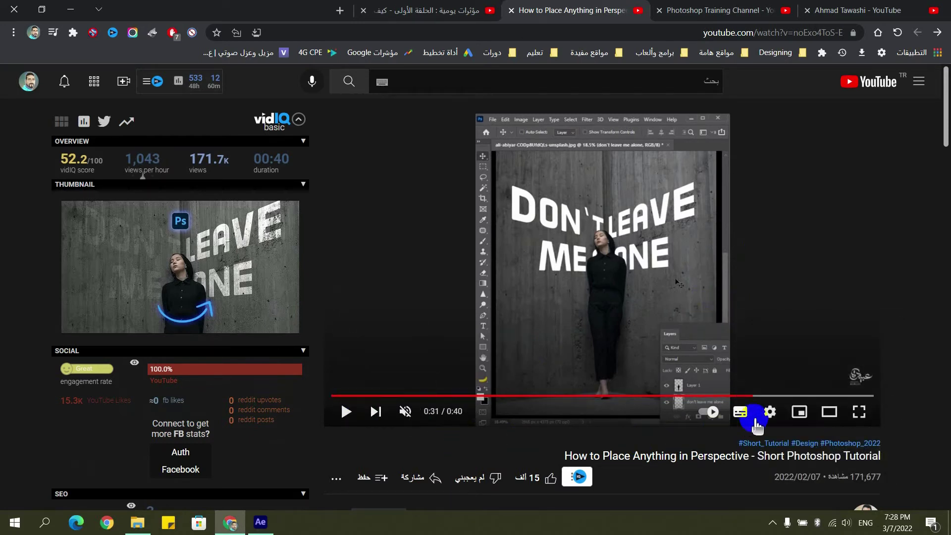
- Show the playback speed choices in player settings, close them, and resume the video
{"action": "left_click", "coordinate": [770, 411]}
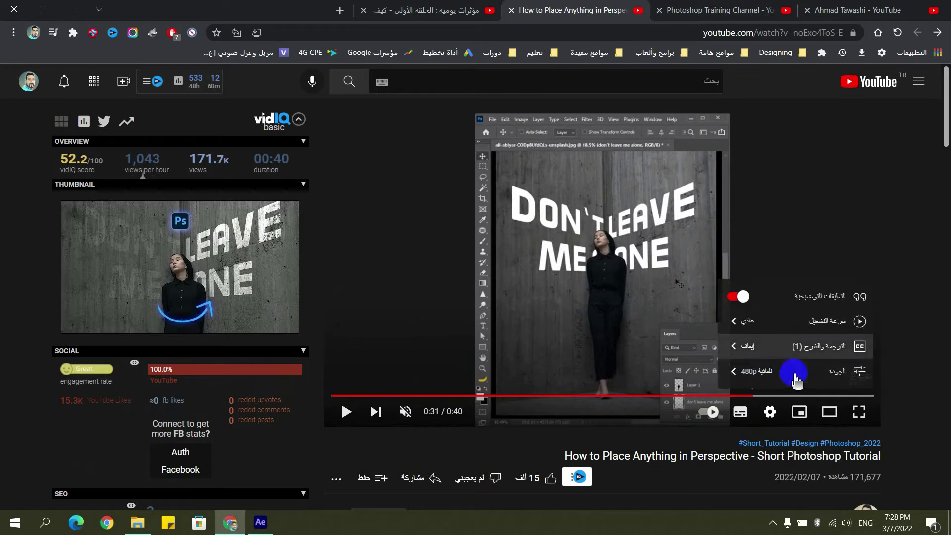
{"action": "left_click", "coordinate": [796, 328]}
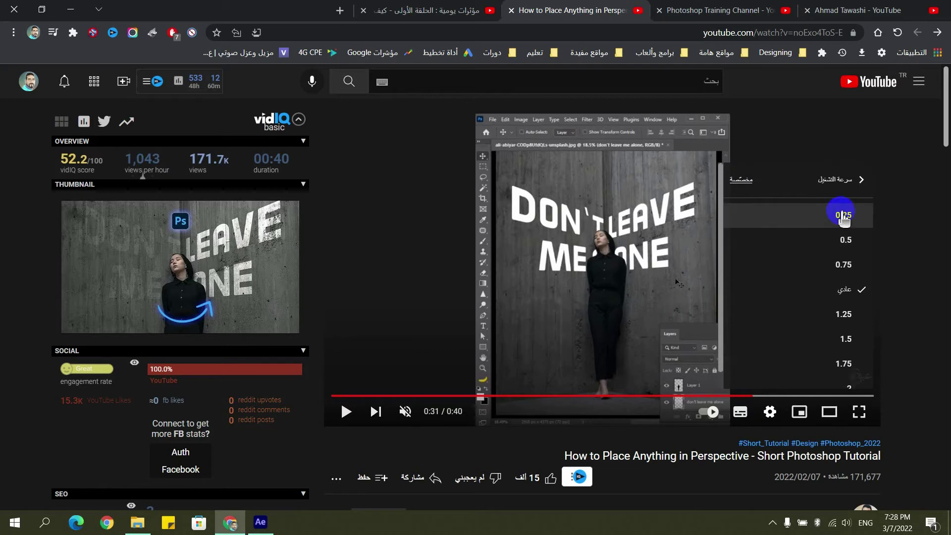
{"action": "left_click", "coordinate": [906, 212]}
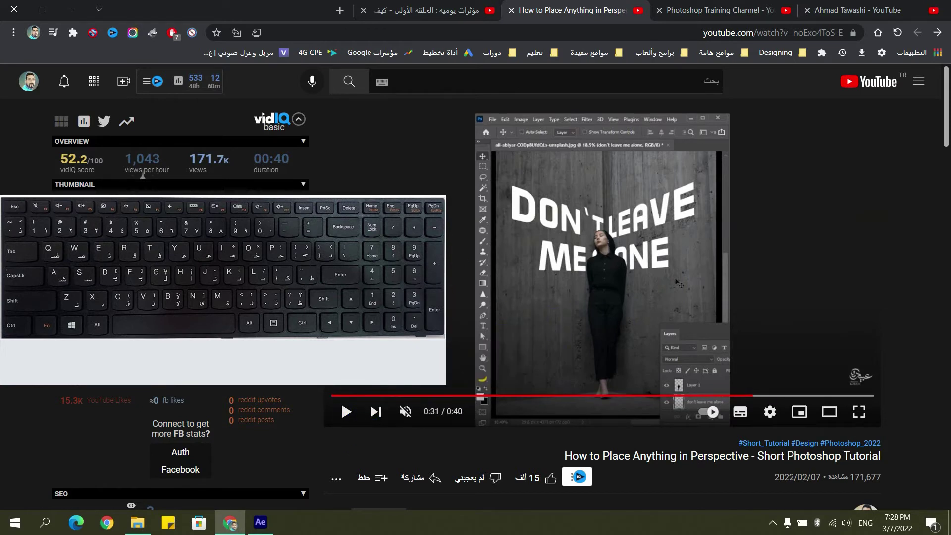
{"action": "left_click", "coordinate": [347, 411]}
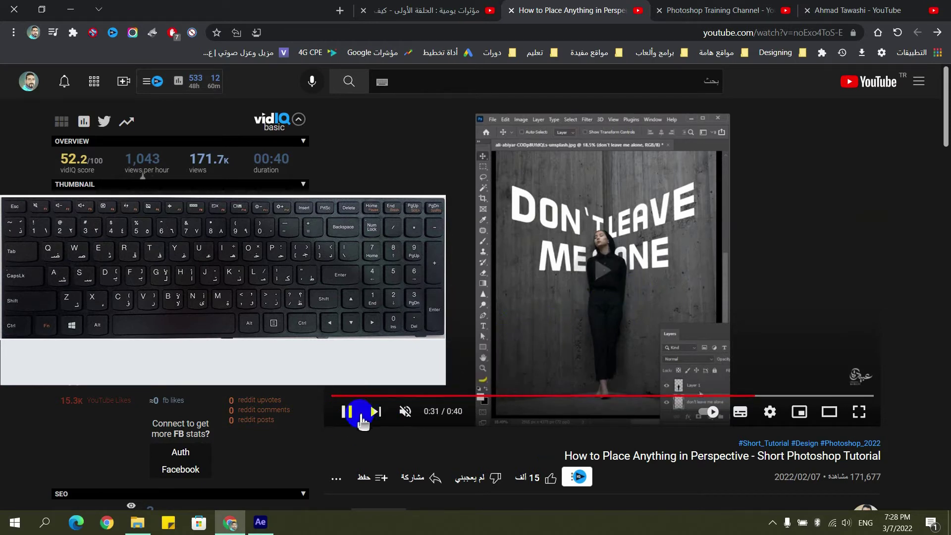
- Pause the tutorial, step forward frame by frame with period to 0:34, then back one frame with comma
{"action": "left_click", "coordinate": [346, 411]}
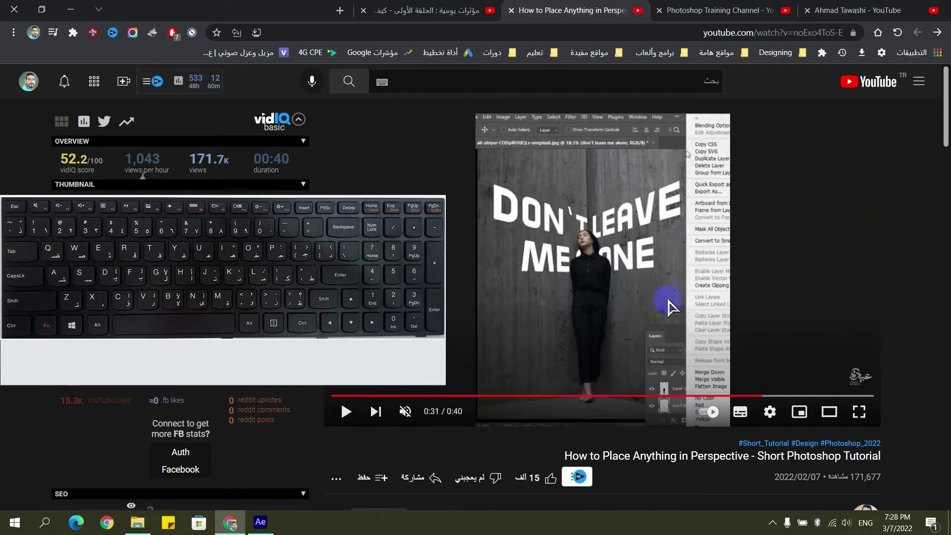
{"action": "key", "text": "period"}
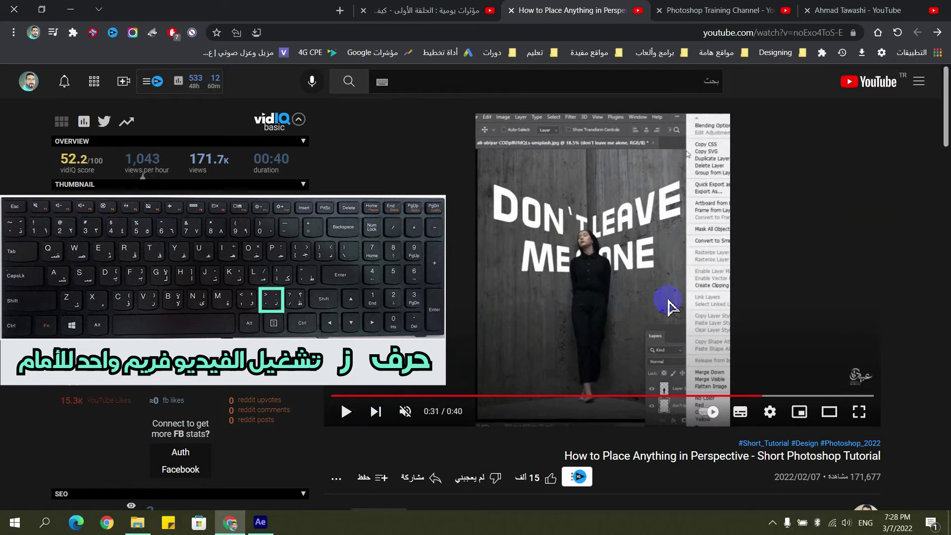
{"action": "key", "text": "period"}
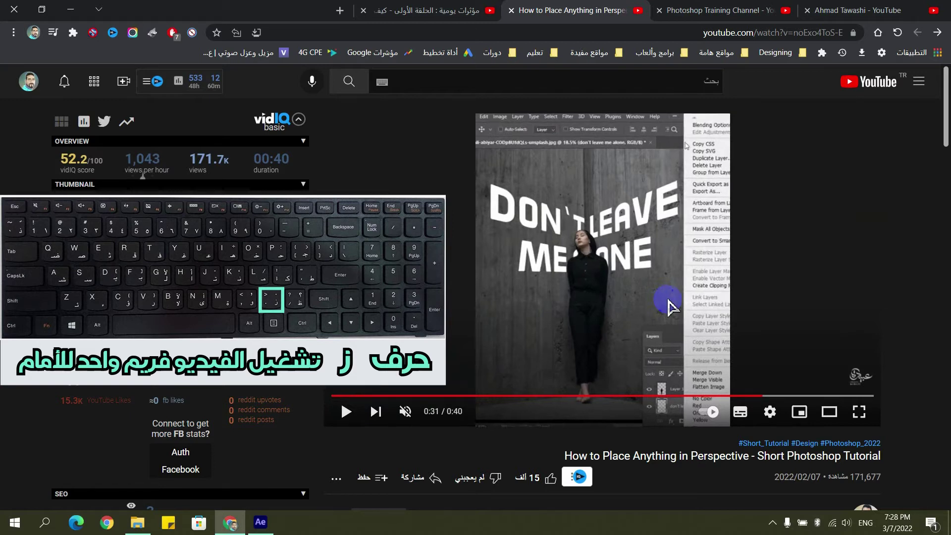
{"action": "key", "text": "period"}
{"action": "key", "text": "period"}
{"action": "key", "text": "period"}
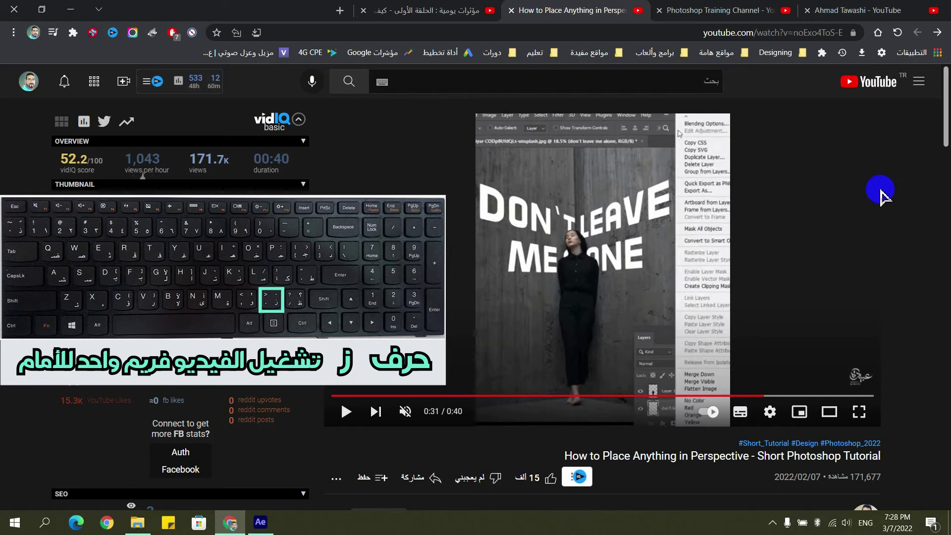
{"action": "key", "text": "period"}
{"action": "key", "text": "period"}
{"action": "key", "text": "period"}
{"action": "key", "text": "period"}
{"action": "key", "text": "period"}
{"action": "key", "text": "period"}
{"action": "key", "text": "period"}
{"action": "key", "text": "period"}
{"action": "key", "text": "period"}
{"action": "key", "text": "period"}
{"action": "key", "text": "period"}
{"action": "key", "text": "period"}
{"action": "key", "text": "period"}
{"action": "key", "text": "period"}
{"action": "key", "text": "period"}
{"action": "key", "text": "period"}
{"action": "key", "text": "period"}
{"action": "key", "text": "period"}
{"action": "key", "text": "period"}
{"action": "key", "text": "period"}
{"action": "key", "text": "period"}
{"action": "key", "text": "period"}
{"action": "key", "text": "period"}
{"action": "key", "text": "period"}
{"action": "key", "text": "period"}
{"action": "key", "text": "period"}
{"action": "key", "text": "period"}
{"action": "key", "text": "period"}
{"action": "key", "text": "period"}
{"action": "key", "text": "period"}
{"action": "key", "text": "period"}
{"action": "key", "text": "period"}
{"action": "key", "text": "period"}
{"action": "key", "text": "period"}
{"action": "key", "text": "period"}
{"action": "key", "text": "period"}
{"action": "key", "text": "period"}
{"action": "key", "text": "period"}
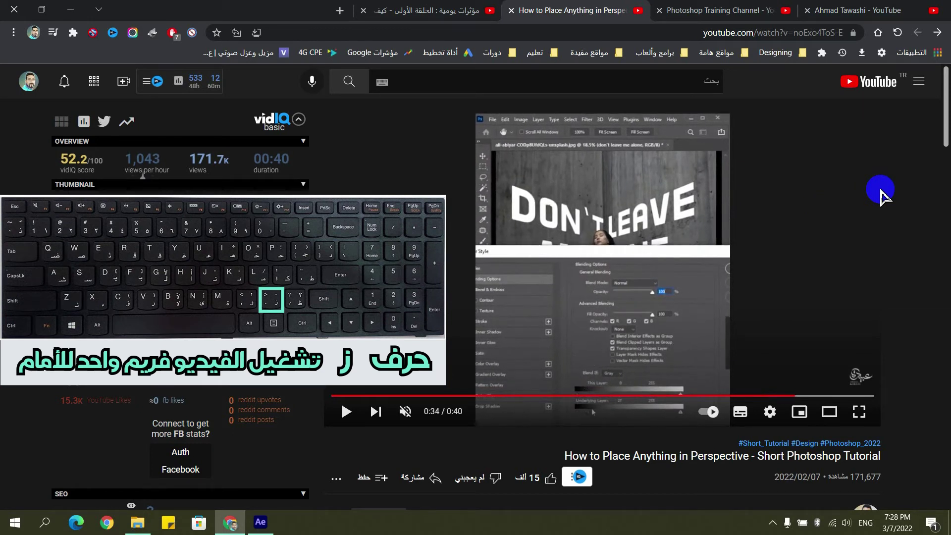
{"action": "key", "text": "period"}
{"action": "key", "text": "period"}
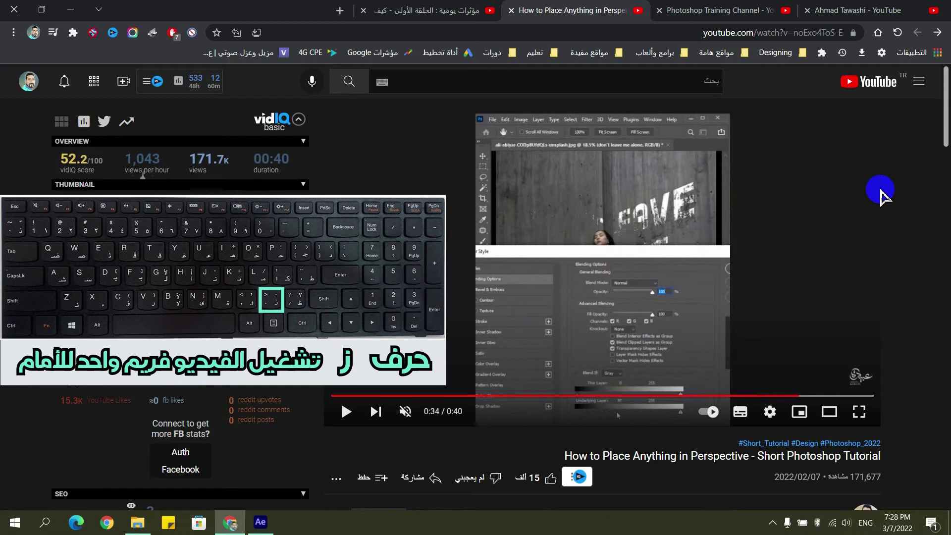
{"action": "key", "text": "period"}
{"action": "key", "text": "period"}
{"action": "key", "text": "period"}
{"action": "key", "text": "period"}
{"action": "key", "text": "period"}
{"action": "key", "text": "period"}
{"action": "key", "text": "period"}
{"action": "key", "text": "period"}
{"action": "key", "text": "comma"}
{"action": "key", "text": "comma"}
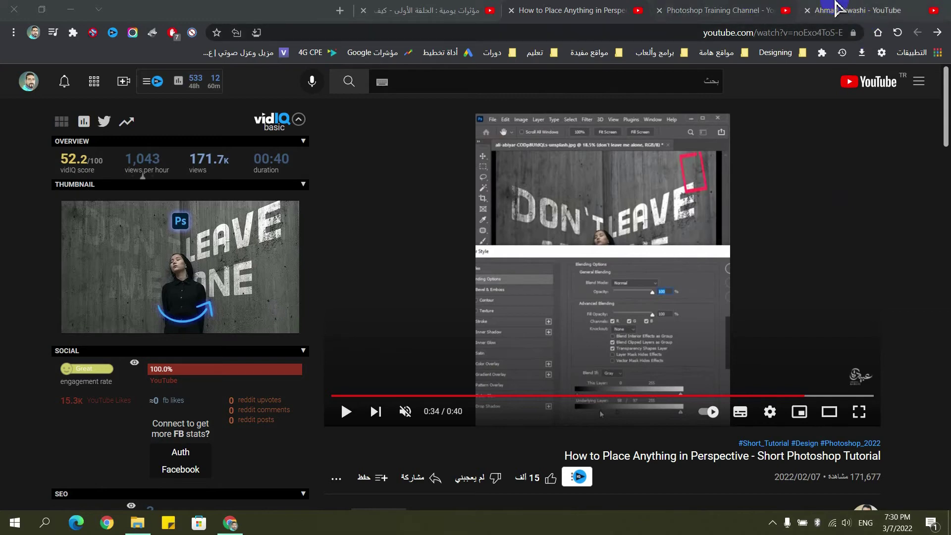
- Cycle through the channel home, Photoshop Training Channel and tutorial tabs, then close the Chrome window
{"action": "left_click", "coordinate": [833, 9]}
{"action": "left_click", "coordinate": [739, 9]}
{"action": "left_click", "coordinate": [569, 9]}
{"action": "left_click", "coordinate": [435, 8]}
{"action": "left_click", "coordinate": [547, 9]}
{"action": "left_click", "coordinate": [689, 9]}
{"action": "left_click", "coordinate": [852, 10]}
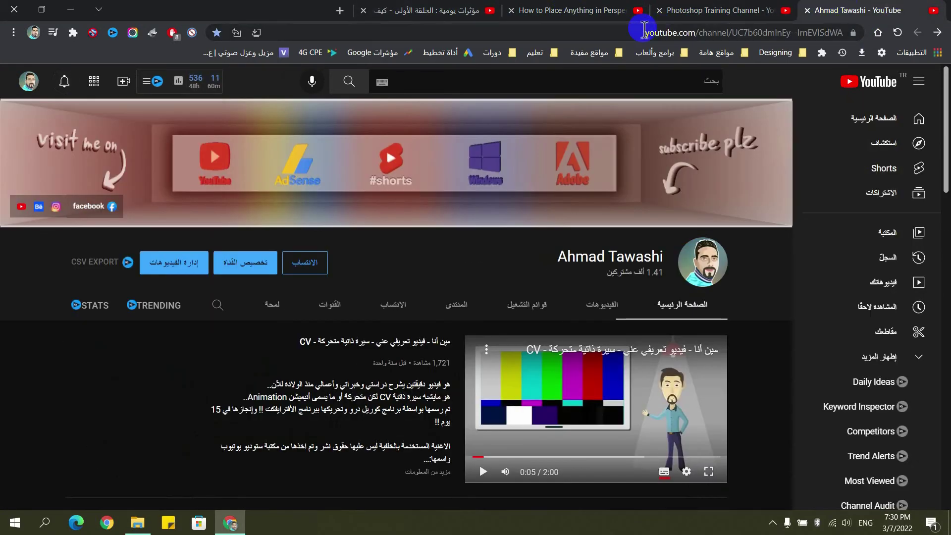
{"action": "left_click", "coordinate": [5, 9]}
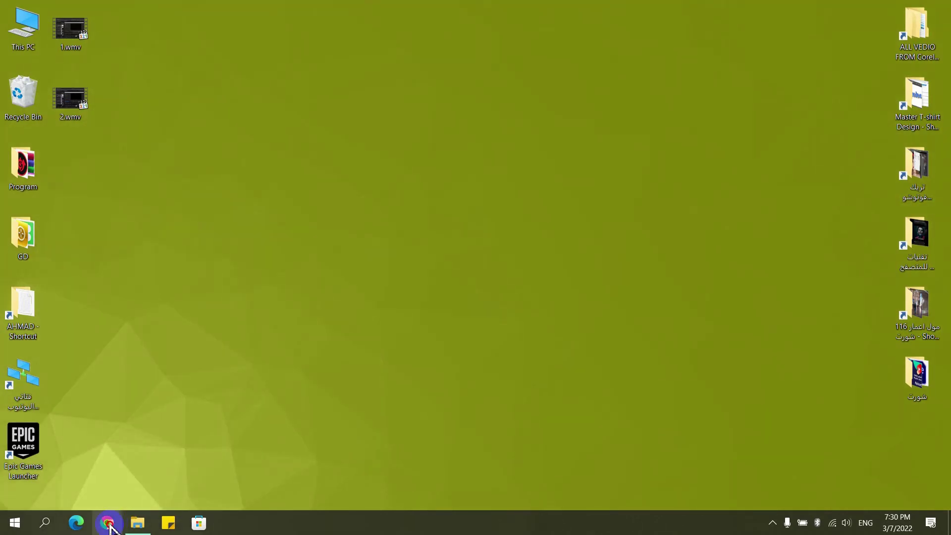
- Relaunch Chrome under the user's profile and open a new blank tab
{"action": "left_click", "coordinate": [107, 522]}
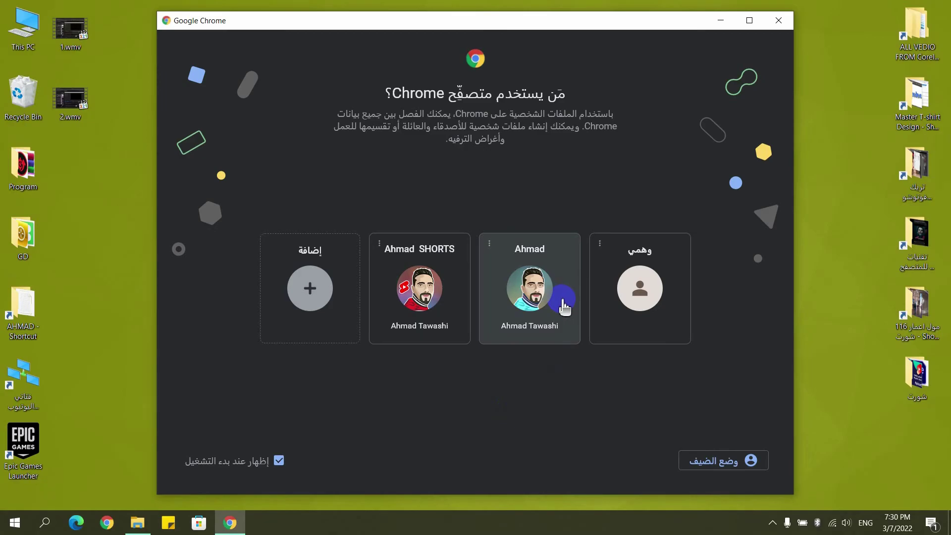
{"action": "left_click", "coordinate": [564, 305]}
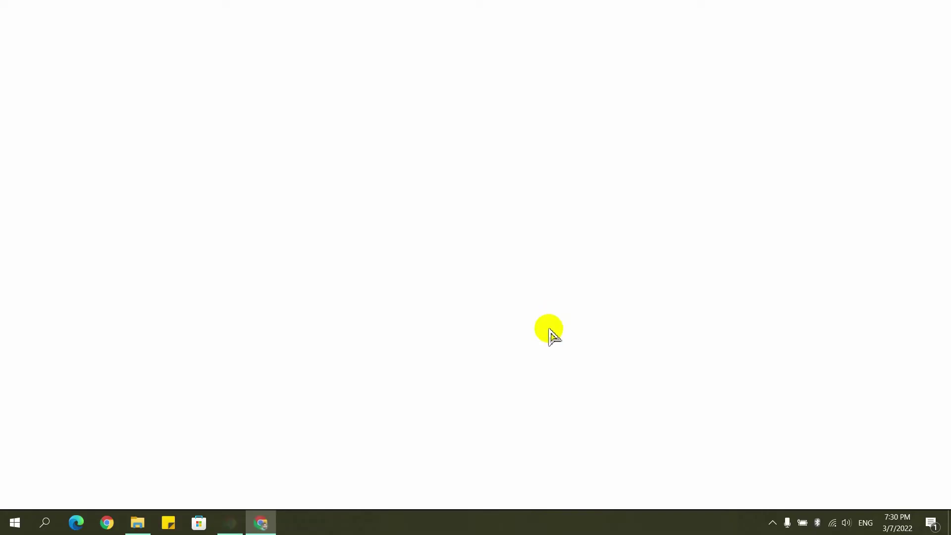
{"action": "left_click", "coordinate": [487, 11]}
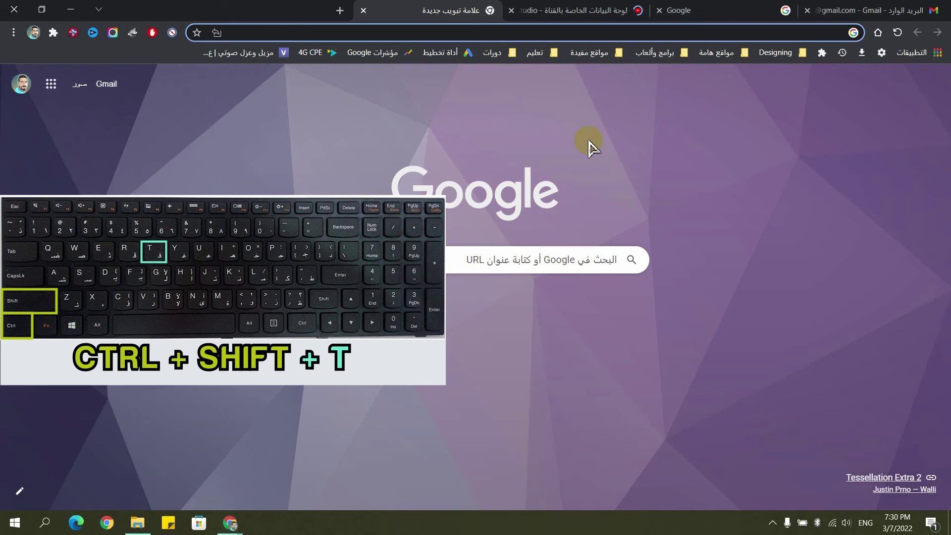
- Restore the closed tabs with Ctrl+Shift+T, then check the Photoshop Training Channel and مؤثرات يومية tabs, pausing the video
{"action": "key", "text": "ctrl+shift+t"}
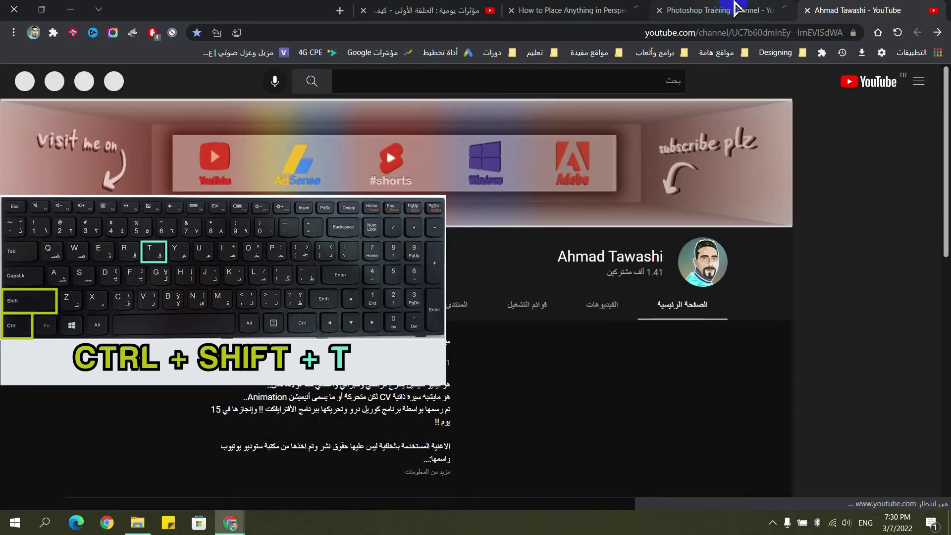
{"action": "left_click", "coordinate": [663, 10]}
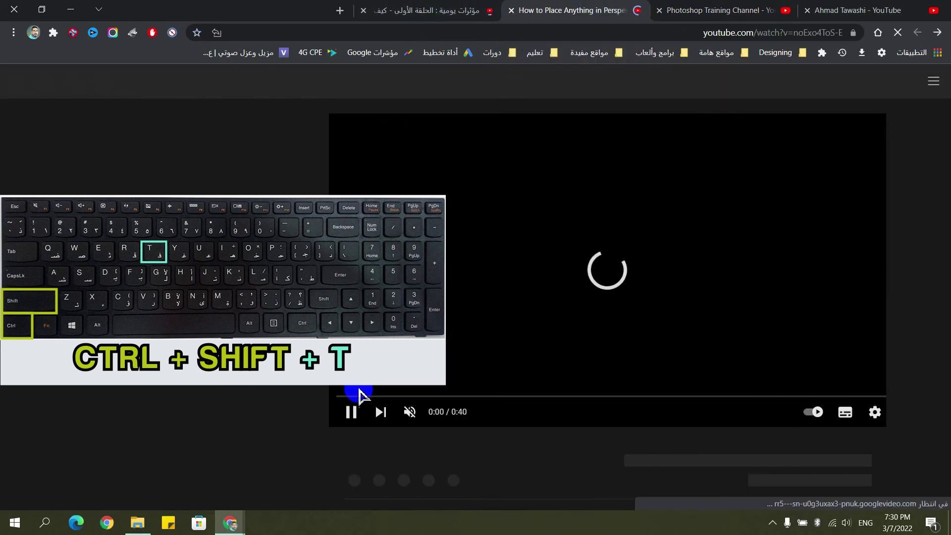
{"action": "left_click", "coordinate": [449, 9]}
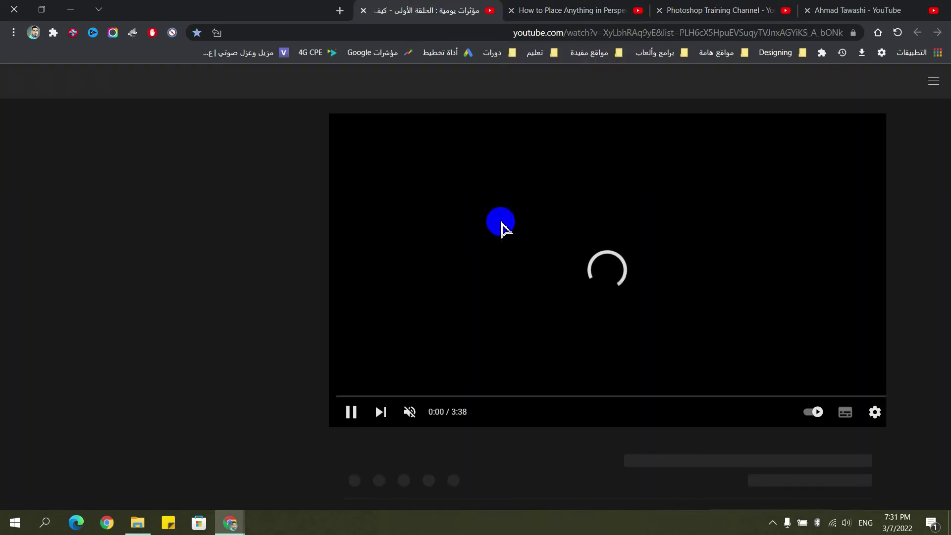
{"action": "left_click", "coordinate": [350, 412]}
- Check the Photoshop Training Channel and channel home tabs, pausing the featured video, then return to مؤثرات يومية
{"action": "left_click", "coordinate": [701, 9]}
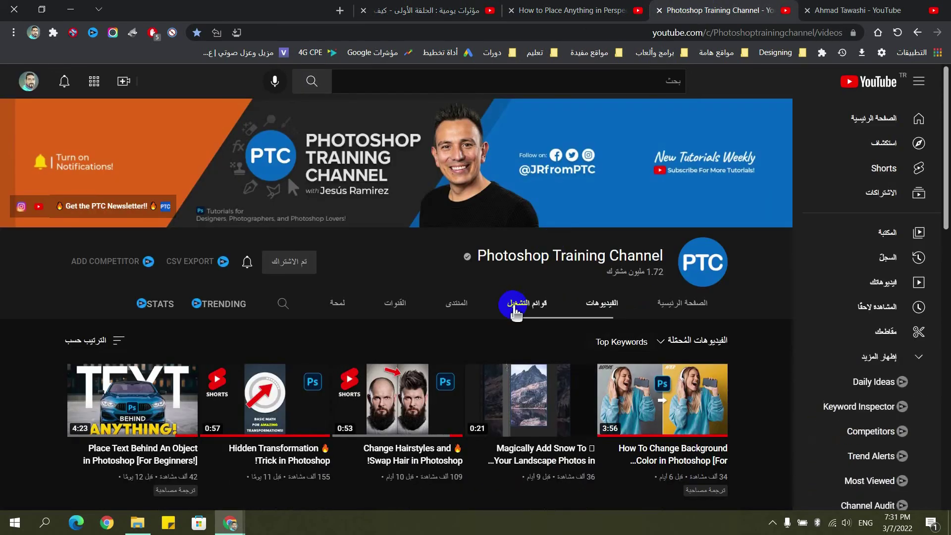
{"action": "left_click", "coordinate": [842, 10]}
{"action": "left_click", "coordinate": [493, 472]}
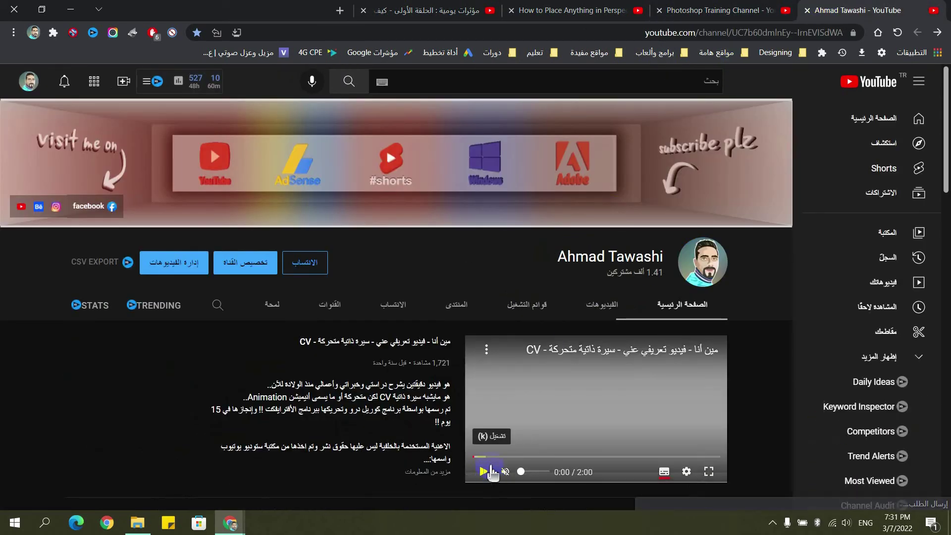
{"action": "left_click", "coordinate": [471, 7]}
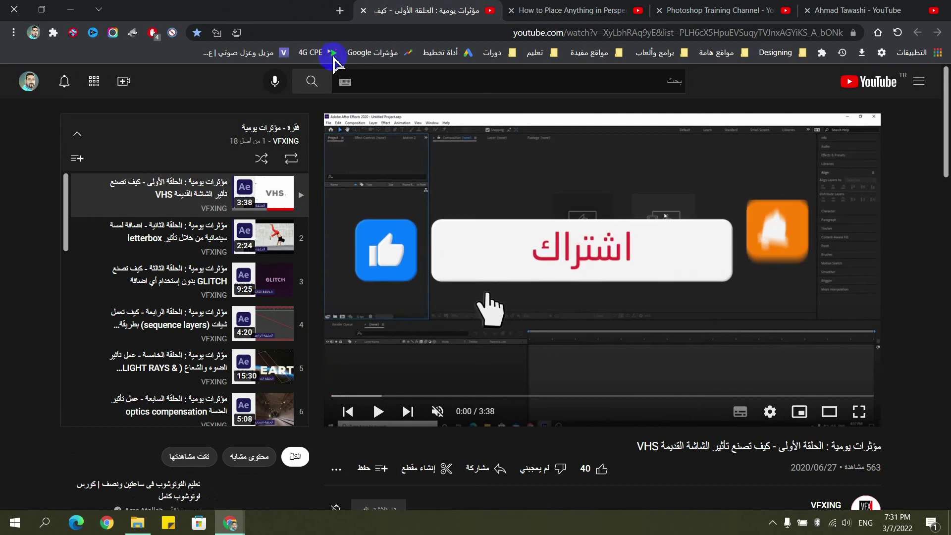